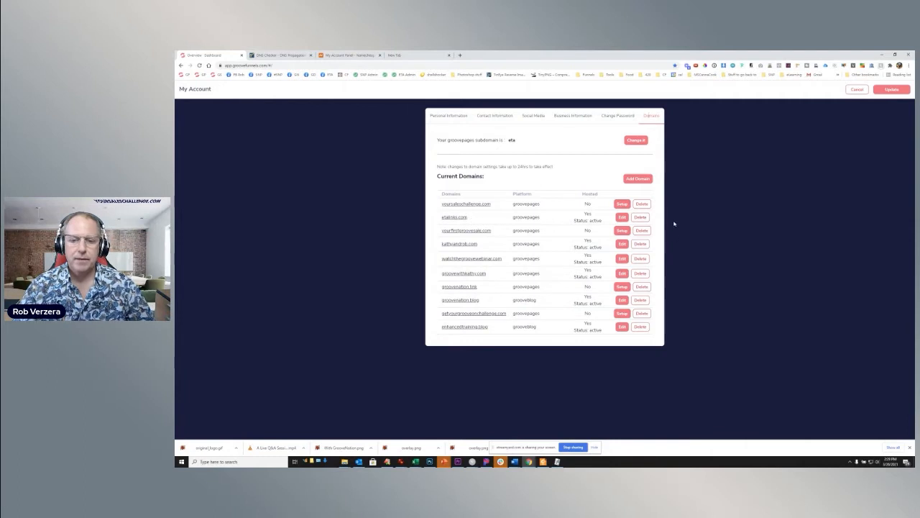
- Add groovetest.com, copied from the Namecheap domain list, as a Groove-hosted GroovePages domain
{"action": "left_click", "coordinate": [635, 182]}
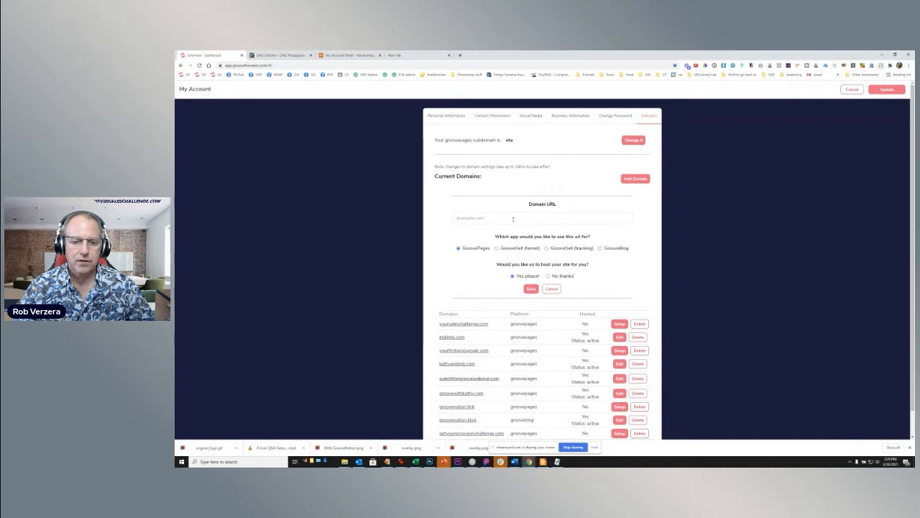
{"action": "left_click", "coordinate": [339, 55]}
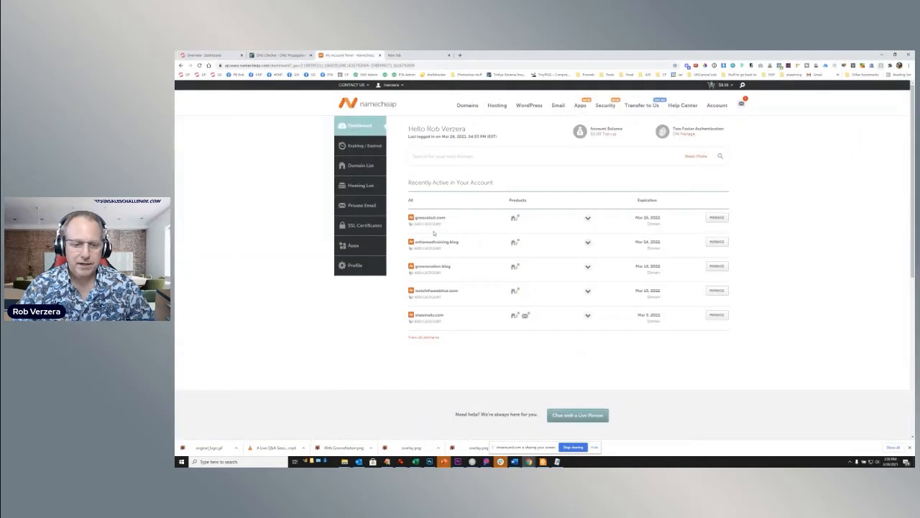
{"action": "left_click_drag", "start_coordinate": [446, 218], "coordinate": [416, 222]}
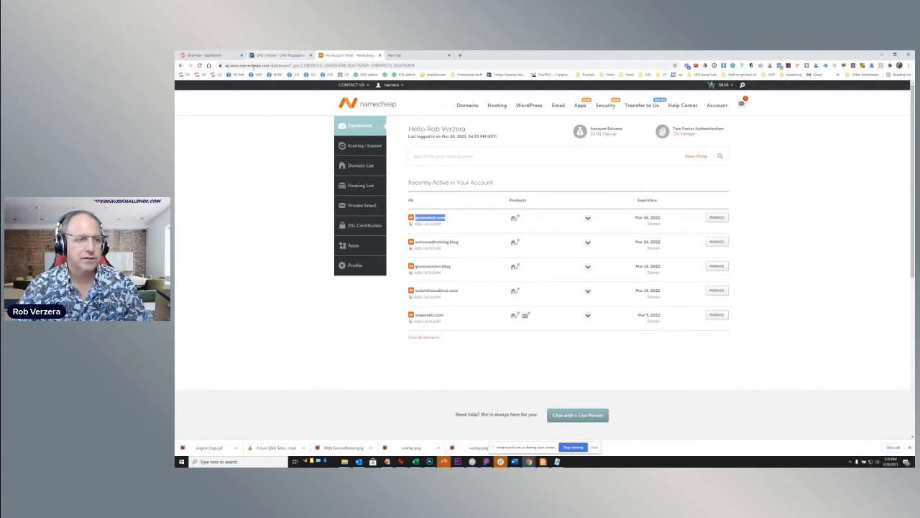
{"action": "left_click", "coordinate": [214, 56]}
{"action": "left_click", "coordinate": [481, 215]}
{"action": "type", "text": "grooveand.com"}
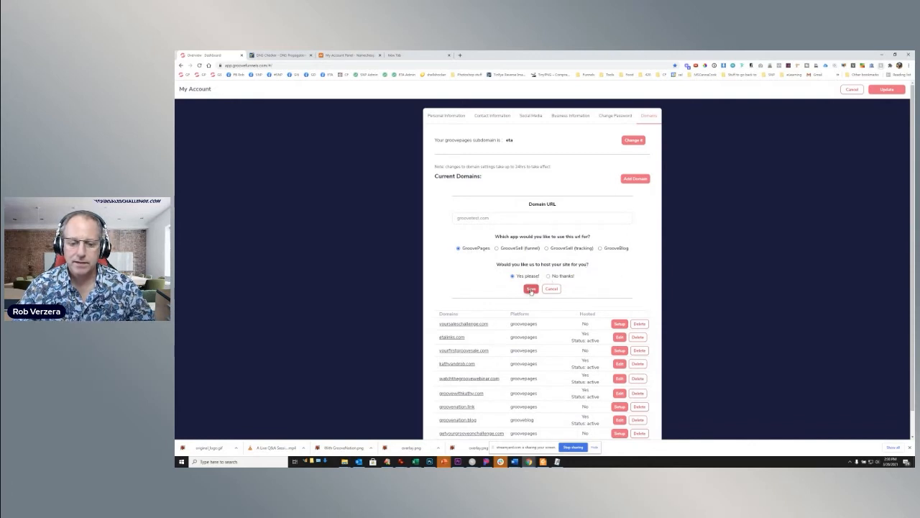
{"action": "left_click", "coordinate": [531, 289]}
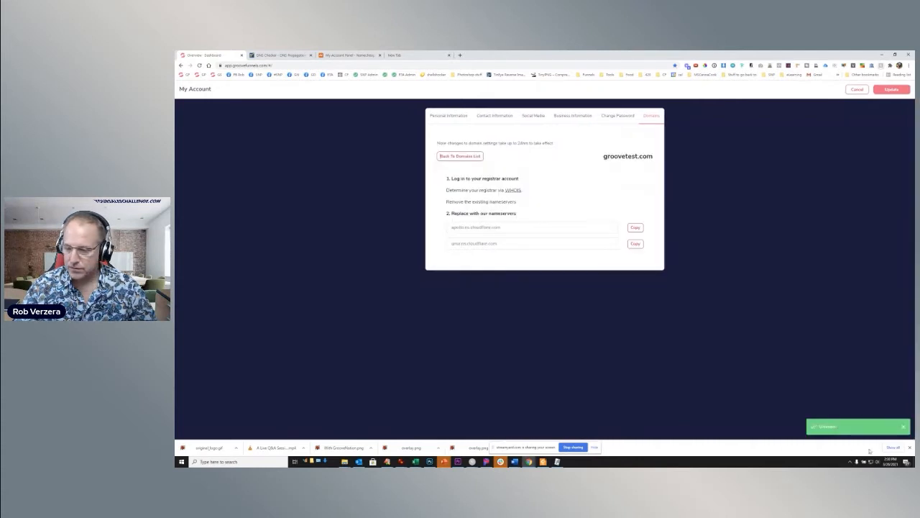
{"action": "left_click", "coordinate": [910, 447]}
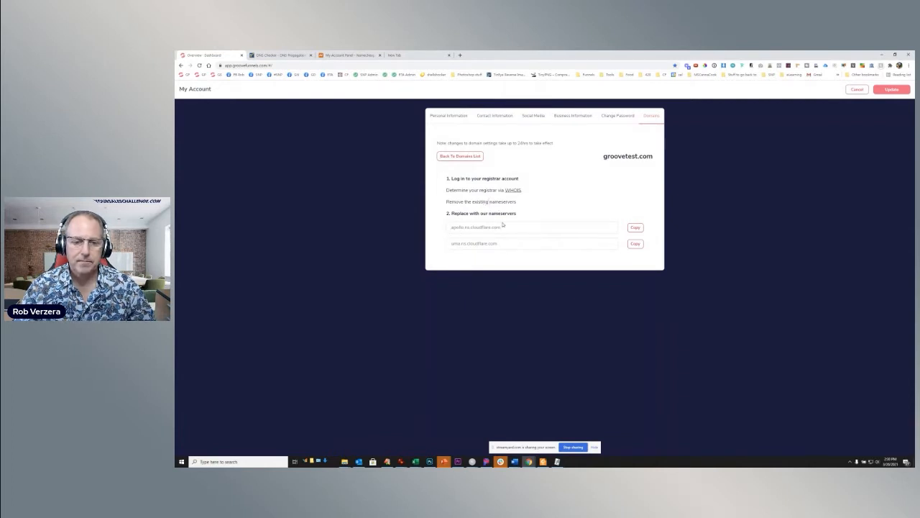
- In Namecheap, open the management page for groovetest.com and switch its nameservers to Custom DNS
{"action": "left_click", "coordinate": [346, 55]}
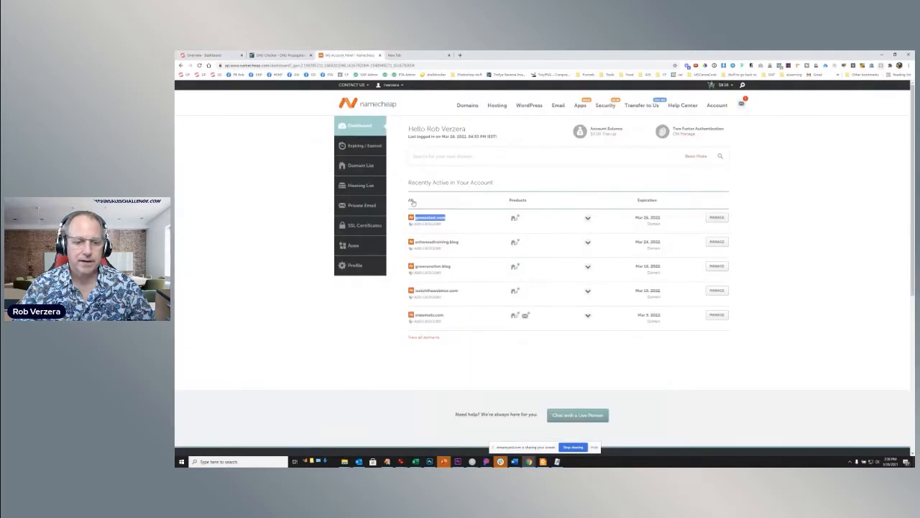
{"action": "left_click", "coordinate": [457, 224]}
{"action": "left_click", "coordinate": [718, 218]}
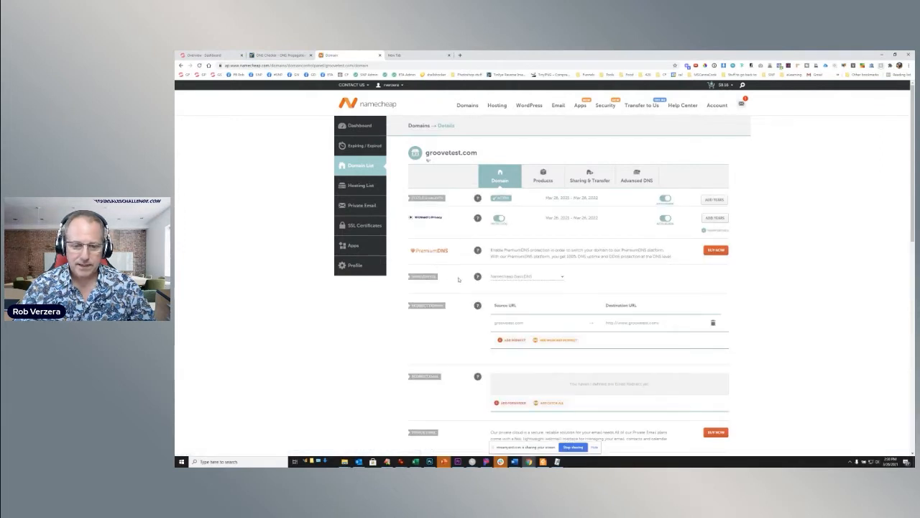
{"action": "left_click", "coordinate": [557, 279]}
{"action": "left_click", "coordinate": [515, 305]}
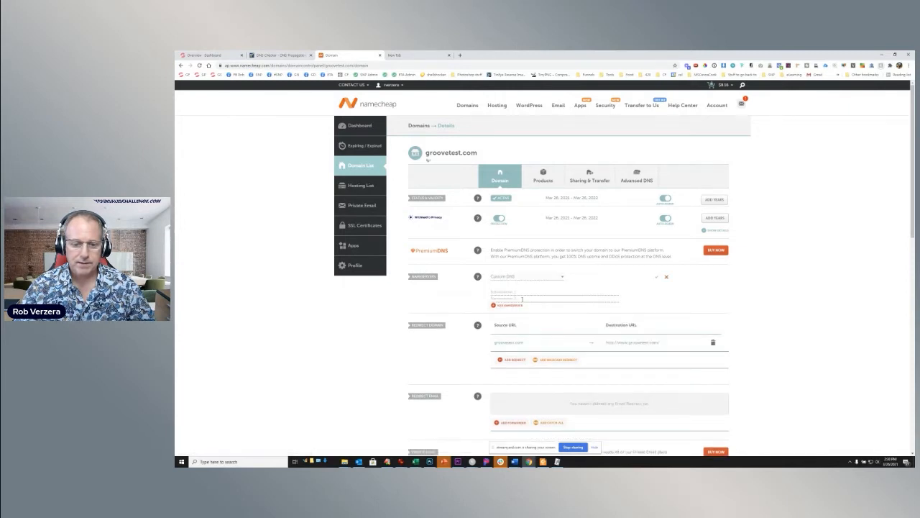
- Copy Groove's nameservers apollo.ns.cloudflare.com and uma.ns.cloudflare.com into groovetest.com's custom nameservers in Namecheap and save them
{"action": "left_click", "coordinate": [207, 56]}
{"action": "left_click", "coordinate": [635, 227]}
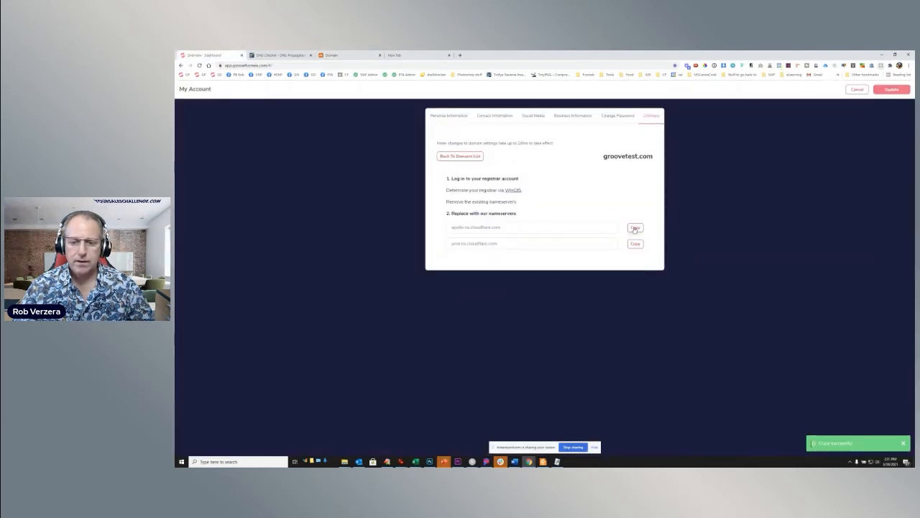
{"action": "left_click", "coordinate": [353, 55]}
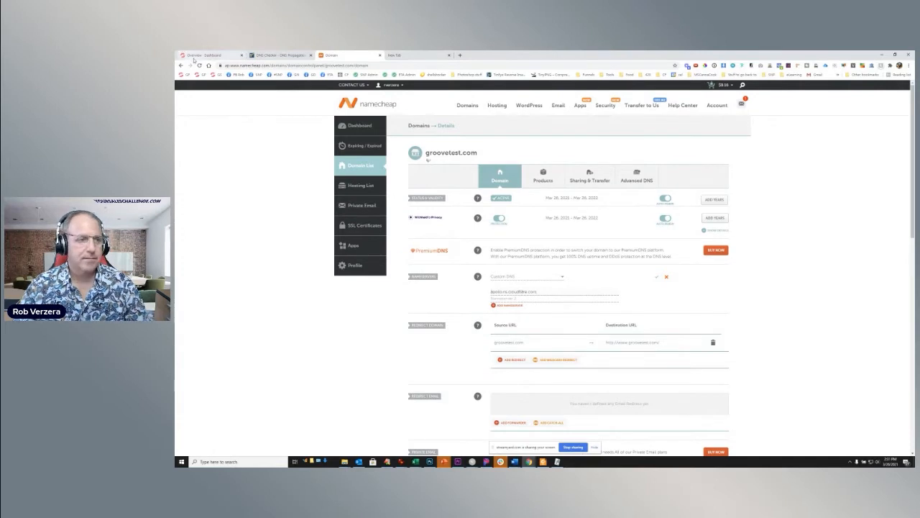
{"action": "left_click", "coordinate": [197, 56]}
{"action": "left_click", "coordinate": [634, 243]}
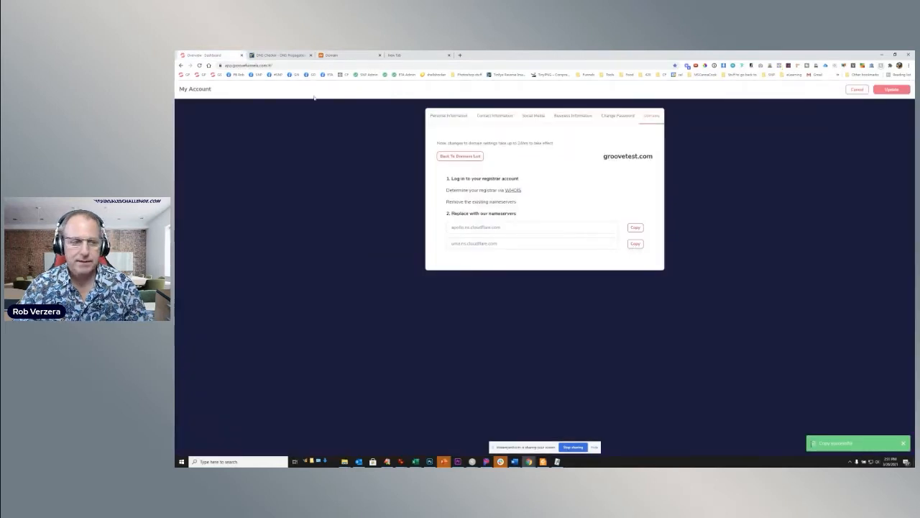
{"action": "left_click", "coordinate": [346, 56]}
{"action": "key", "text": "ctrl+v"}
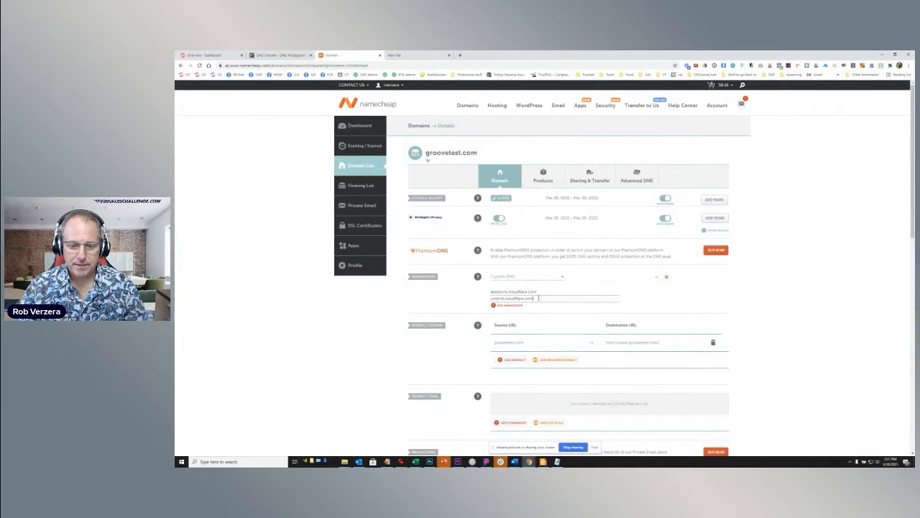
{"action": "left_click", "coordinate": [656, 279]}
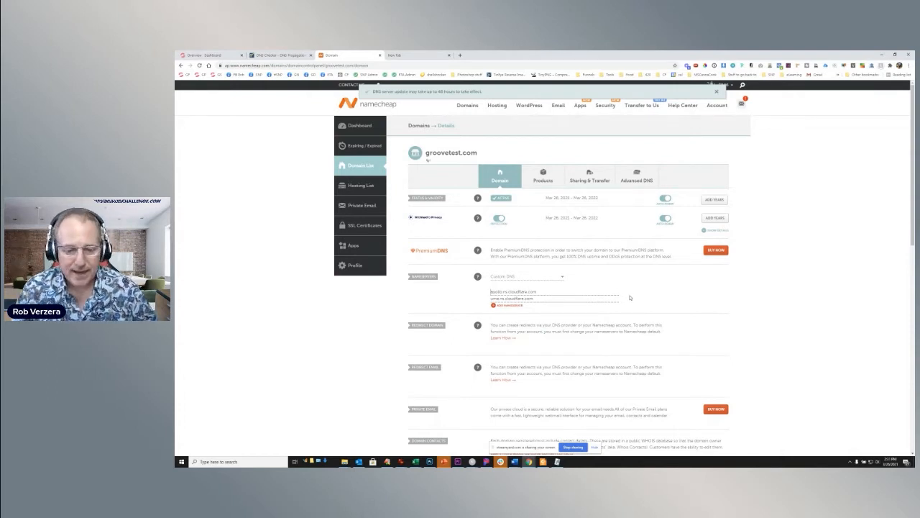
- Return to Groove's domain list and check the hosting status and setup details of groovetest.com
{"action": "left_click", "coordinate": [208, 55]}
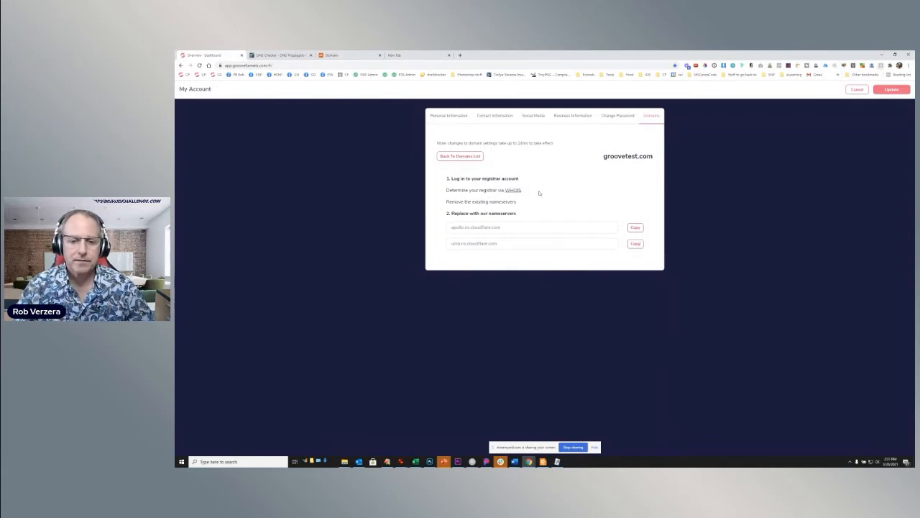
{"action": "left_click", "coordinate": [465, 157]}
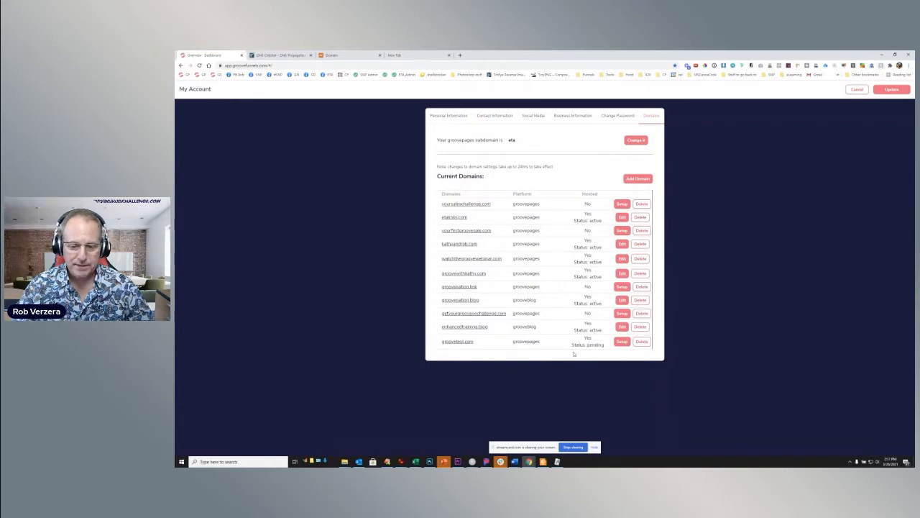
{"action": "left_click_drag", "start_coordinate": [572, 345], "coordinate": [606, 347]}
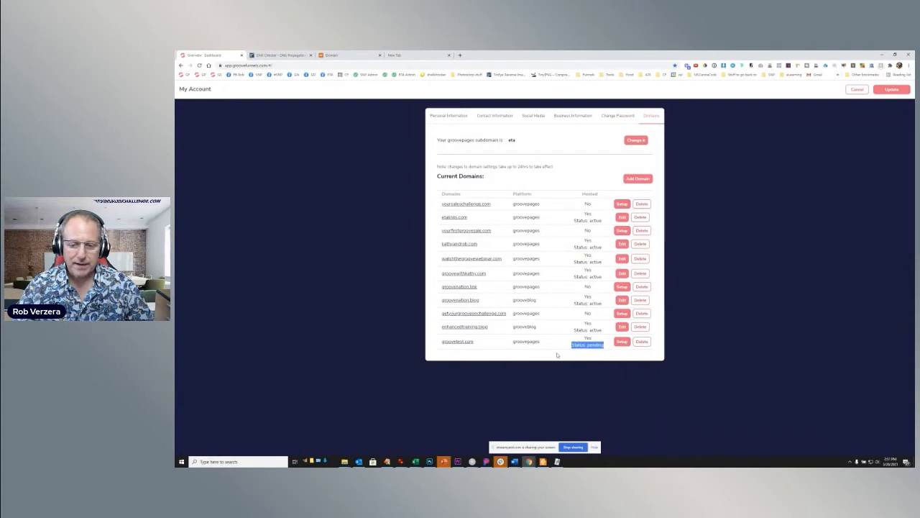
{"action": "left_click", "coordinate": [621, 342]}
{"action": "left_click", "coordinate": [454, 158]}
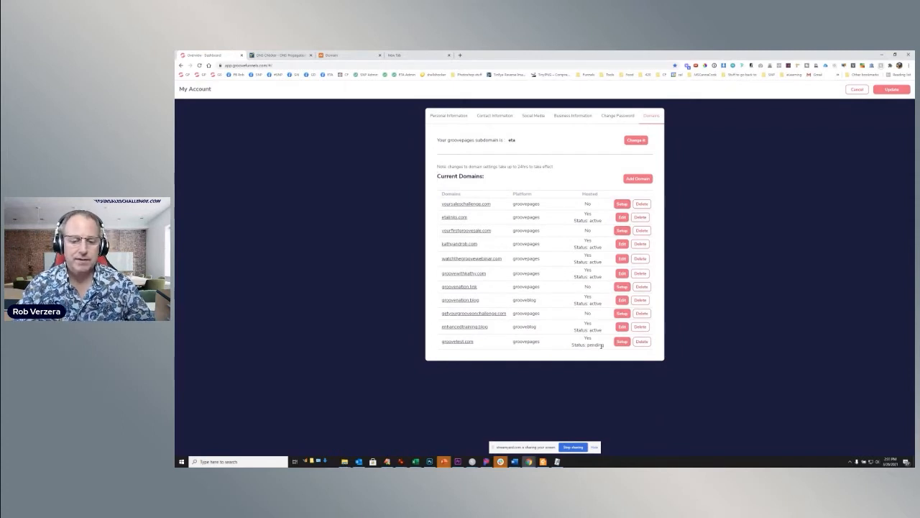
- Copy groovetest.com from the domain list and look up its NS records on whatsmydns.net
{"action": "left_click_drag", "start_coordinate": [476, 343], "coordinate": [442, 345]}
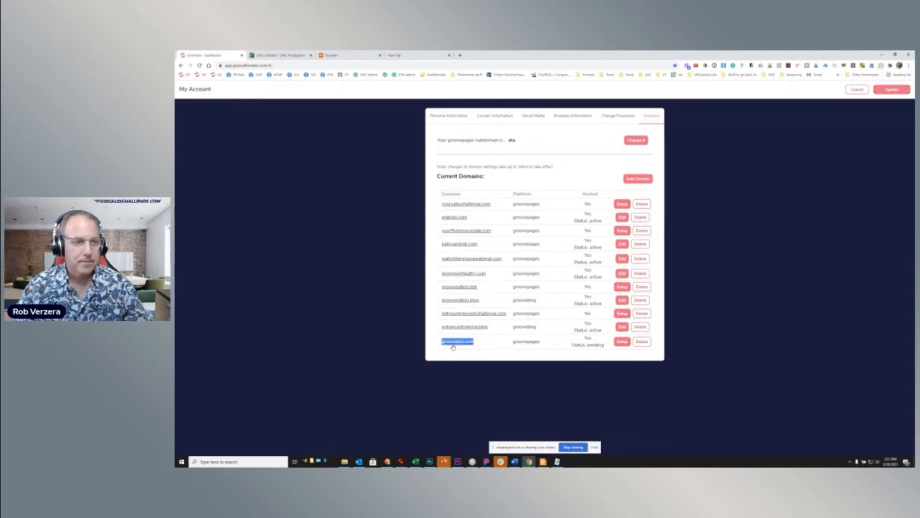
{"action": "left_click", "coordinate": [278, 56]}
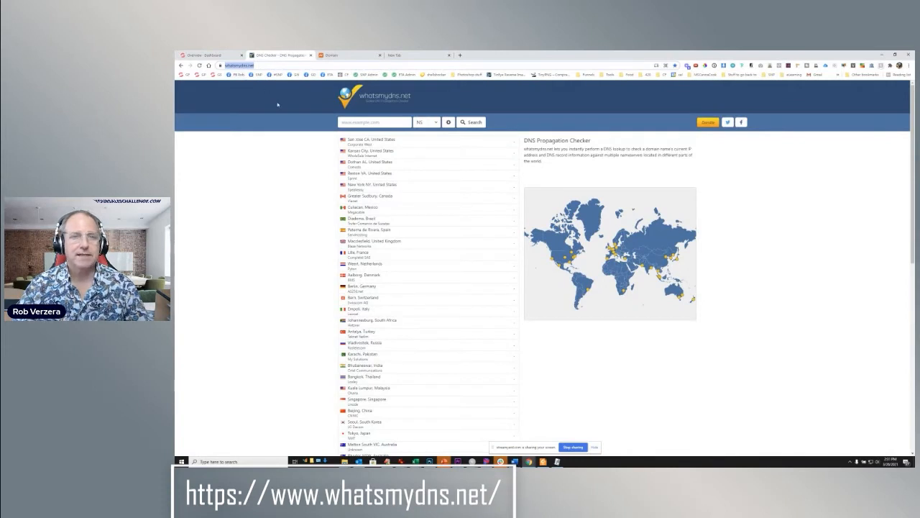
{"action": "left_click", "coordinate": [375, 122]}
{"action": "key", "text": "ctrl+v"}
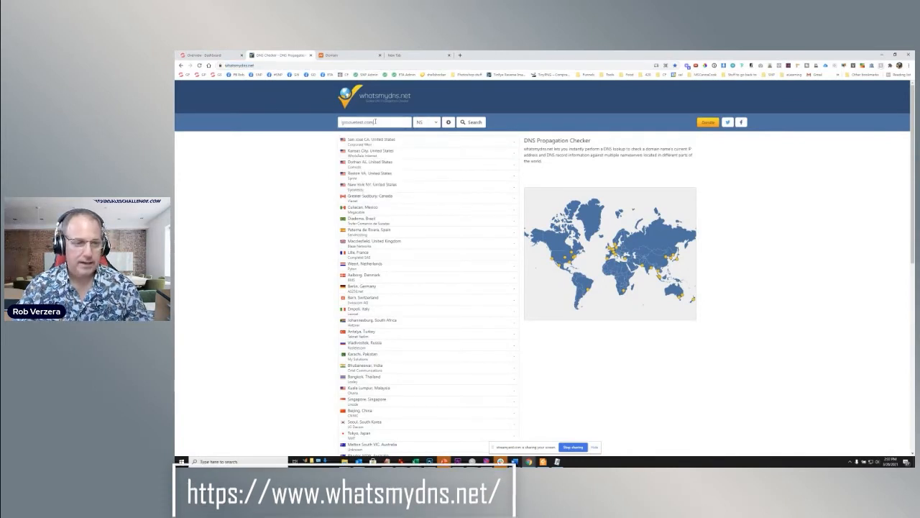
{"action": "left_click", "coordinate": [426, 123]}
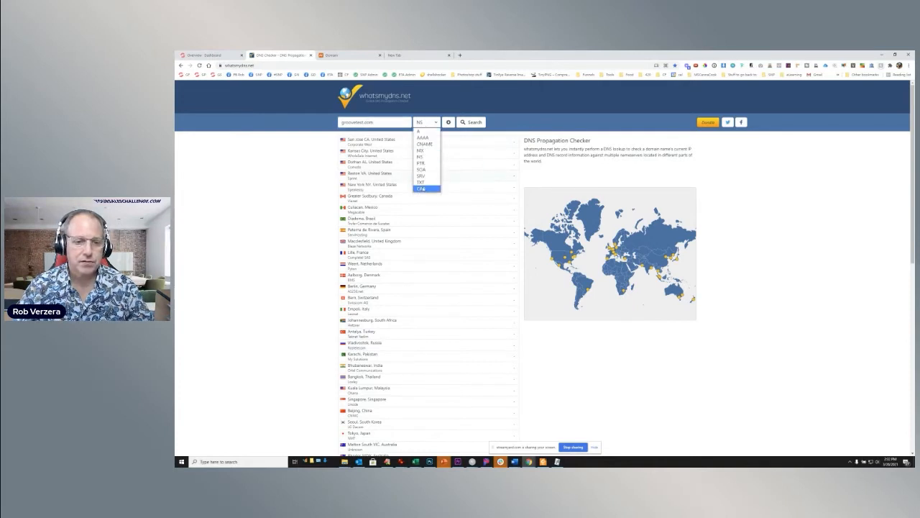
{"action": "left_click", "coordinate": [420, 157]}
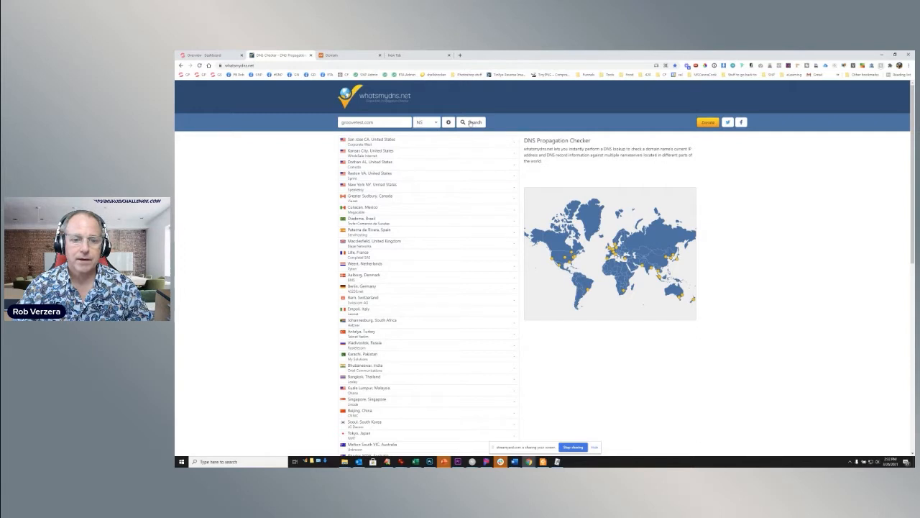
{"action": "left_click", "coordinate": [471, 123]}
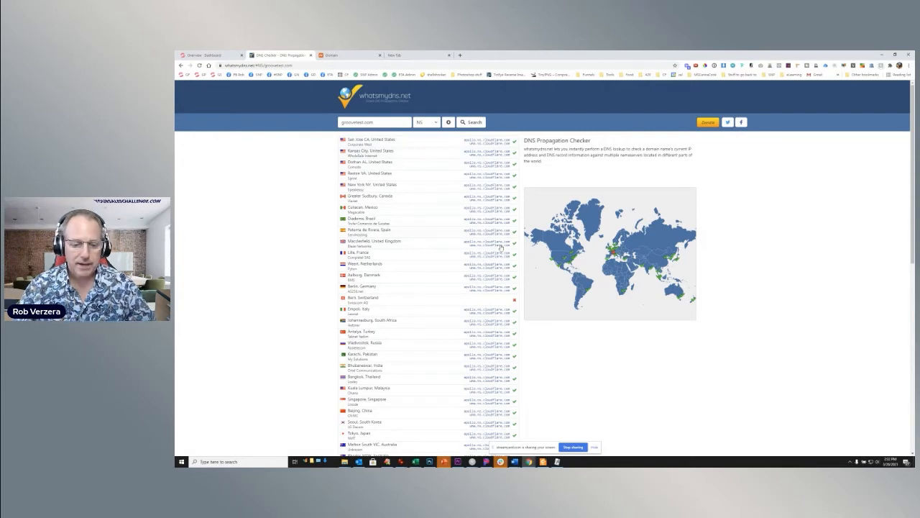
- Review the nameserver propagation results across all locations and run the NS lookup again
{"action": "scroll", "coordinate": [498, 230], "scroll_direction": "down", "scroll_amount": 5}
{"action": "scroll", "coordinate": [495, 269], "scroll_direction": "up", "scroll_amount": 5}
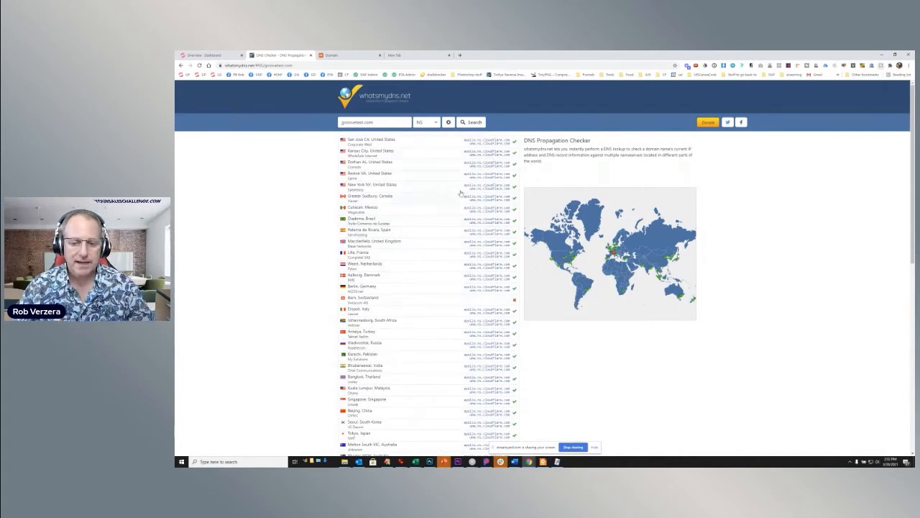
{"action": "left_click", "coordinate": [474, 122]}
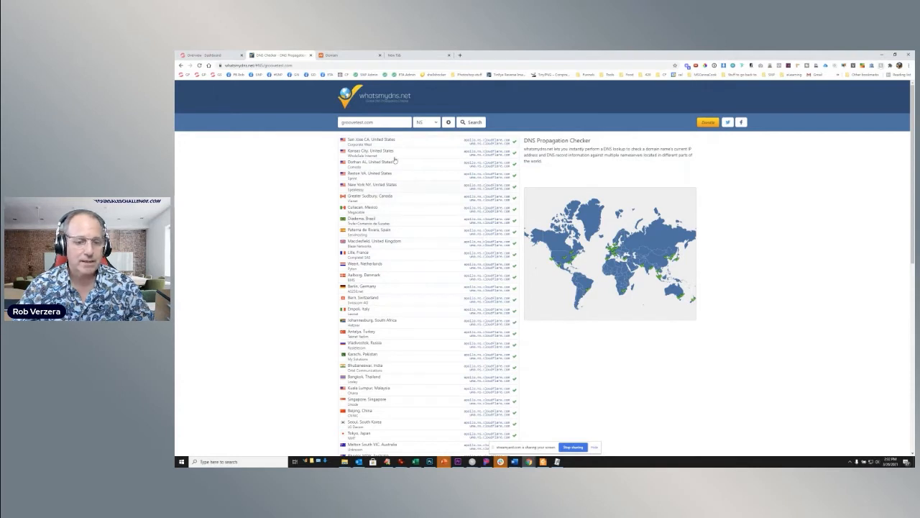
- Switch back to Groove and recheck the setup details and status of groovetest.com
{"action": "left_click", "coordinate": [220, 56]}
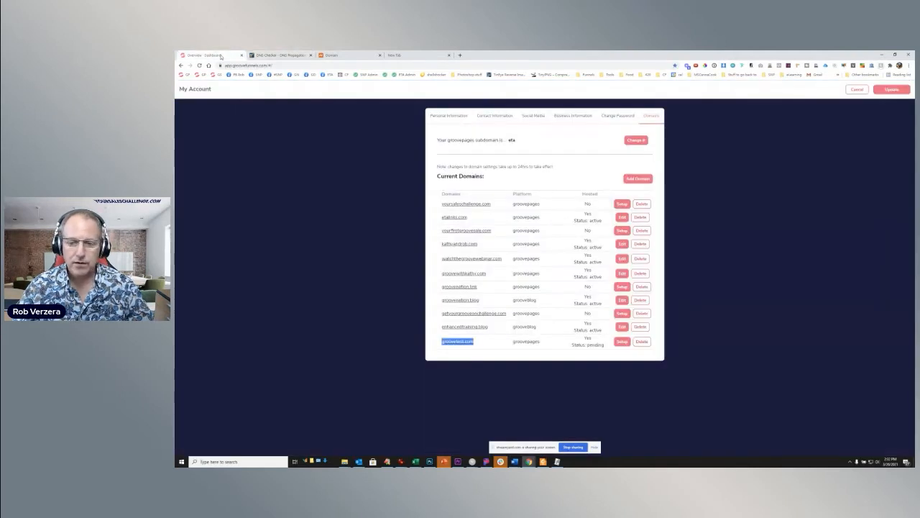
{"action": "left_click", "coordinate": [622, 343]}
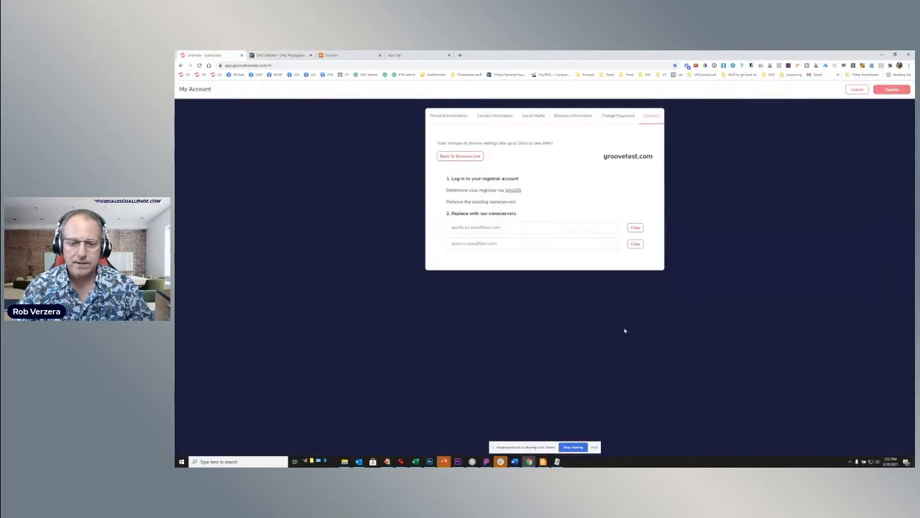
{"action": "left_click", "coordinate": [466, 156]}
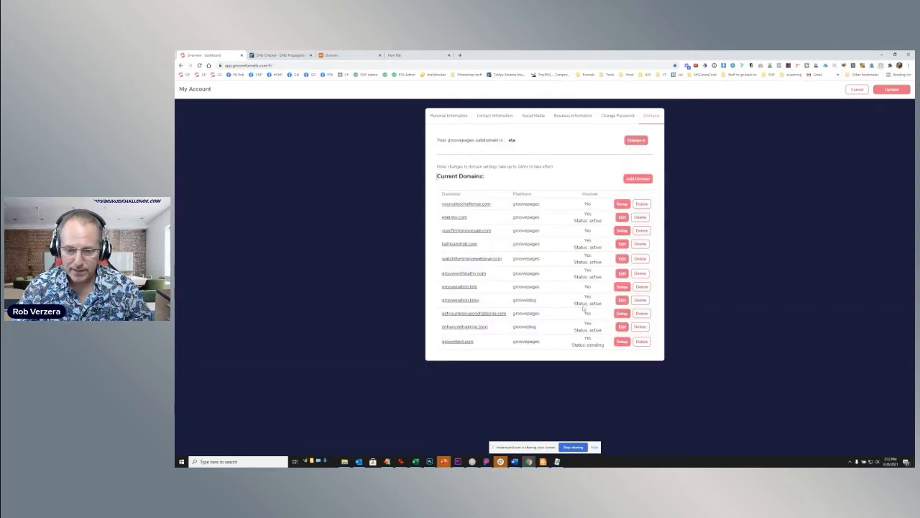
- Update the Groove account details and reopen the account's domain list
{"action": "left_click", "coordinate": [892, 89]}
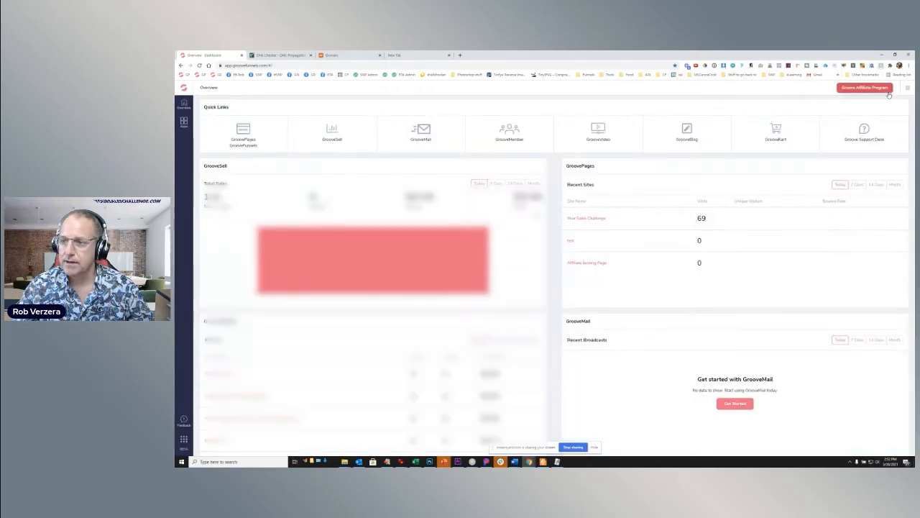
{"action": "left_click", "coordinate": [909, 89]}
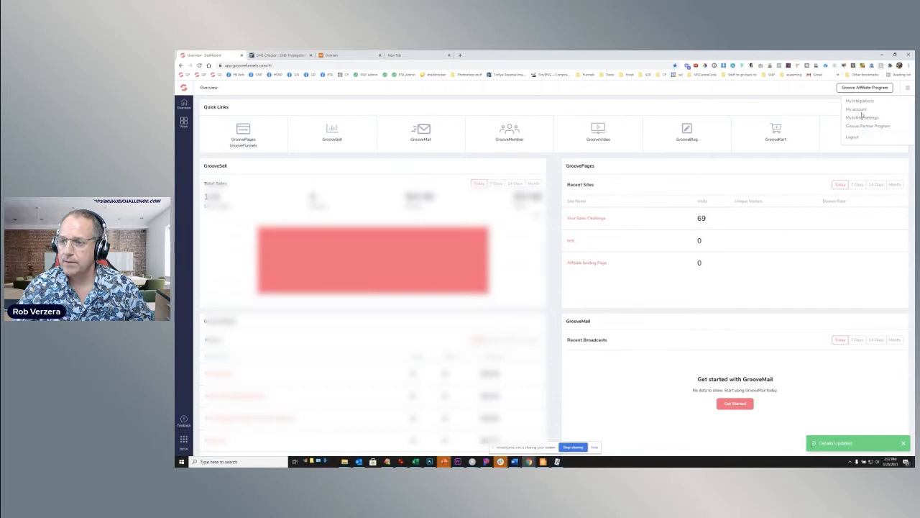
{"action": "left_click", "coordinate": [858, 109]}
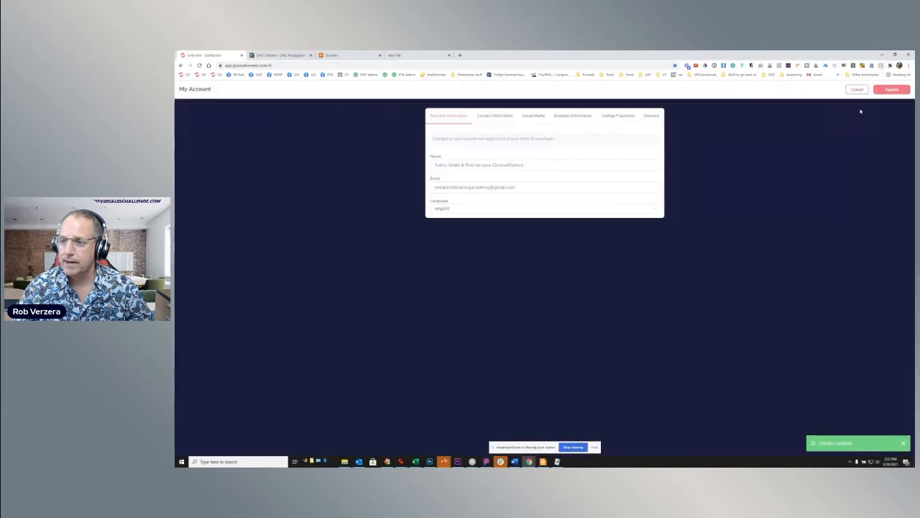
{"action": "left_click", "coordinate": [652, 117]}
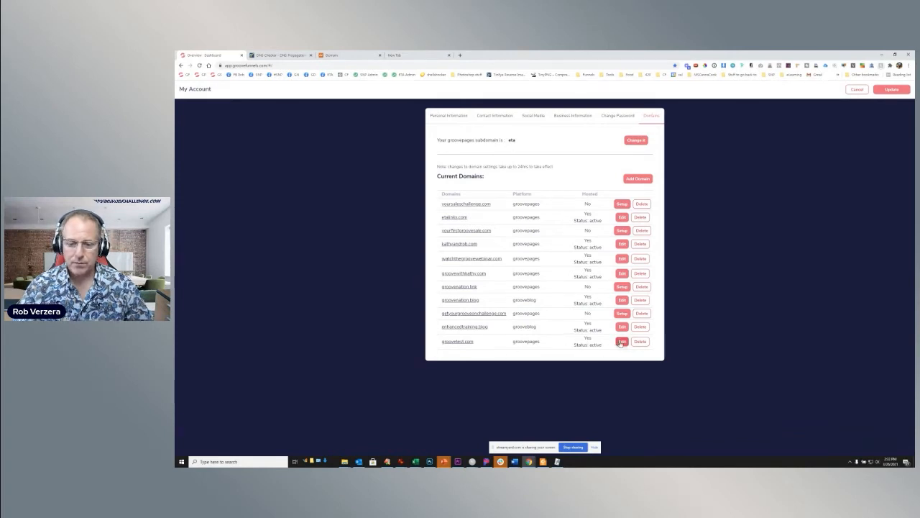
- Open the DNS records of groovetest.com and delete its A record pointing to the registrar's IP address
{"action": "left_click", "coordinate": [621, 342]}
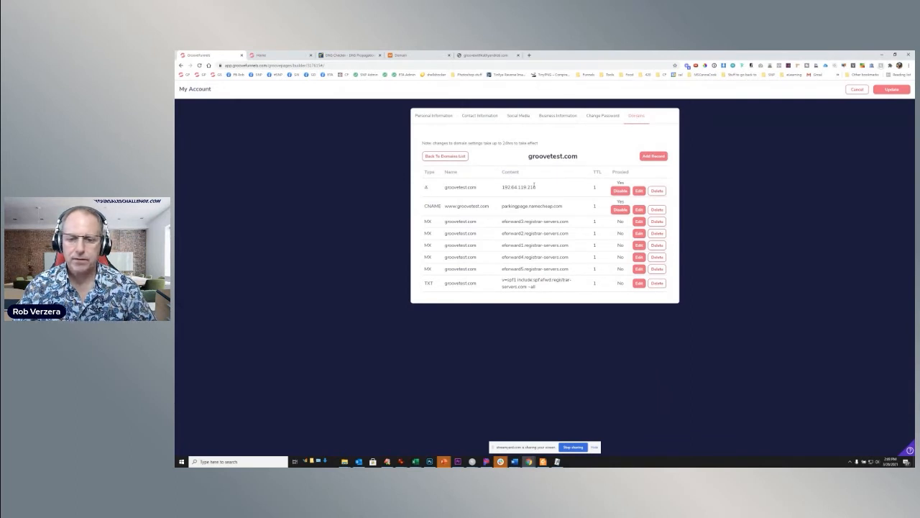
{"action": "left_click", "coordinate": [656, 190]}
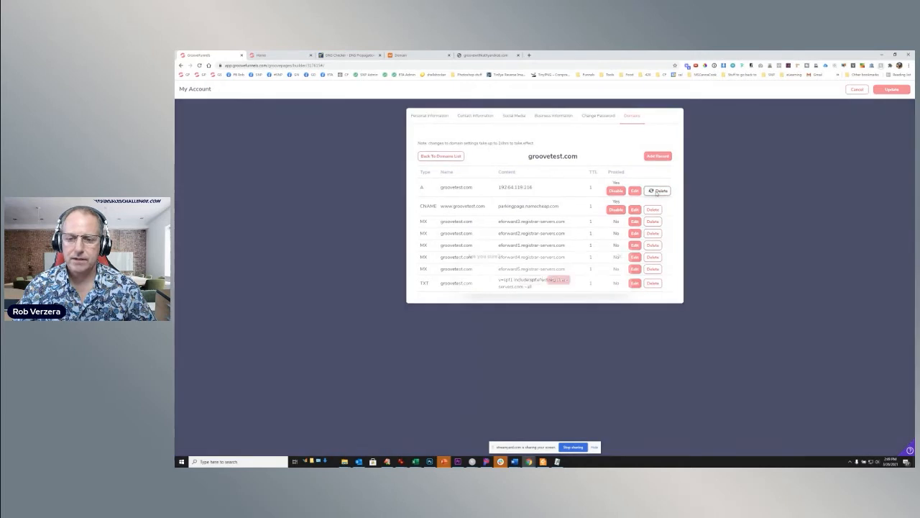
{"action": "left_click", "coordinate": [558, 280]}
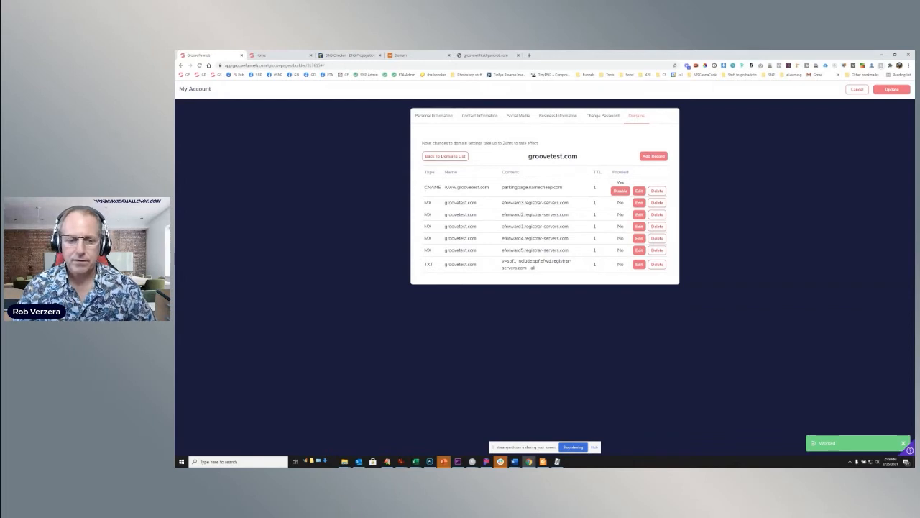
{"action": "left_click", "coordinate": [639, 190]}
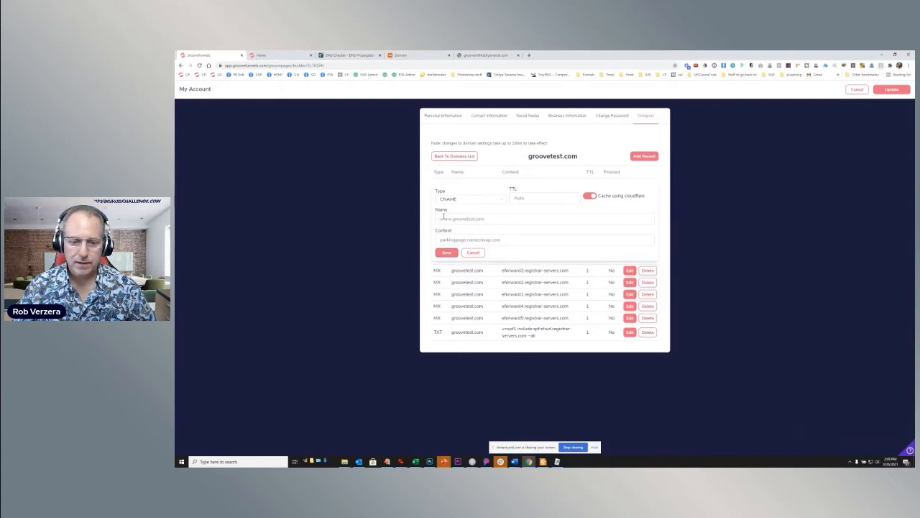
{"action": "left_click_drag", "start_coordinate": [504, 240], "coordinate": [434, 243]}
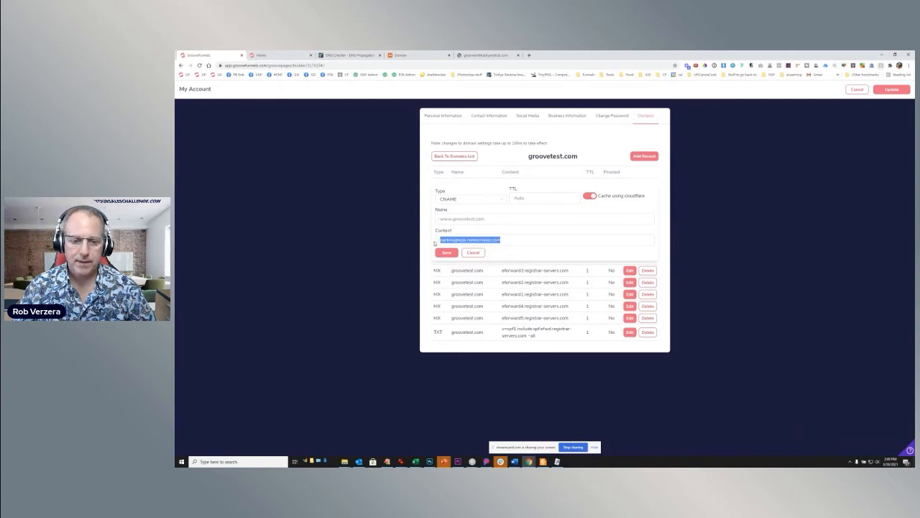
{"action": "type", "text": "@"}
{"action": "left_click", "coordinate": [446, 254]}
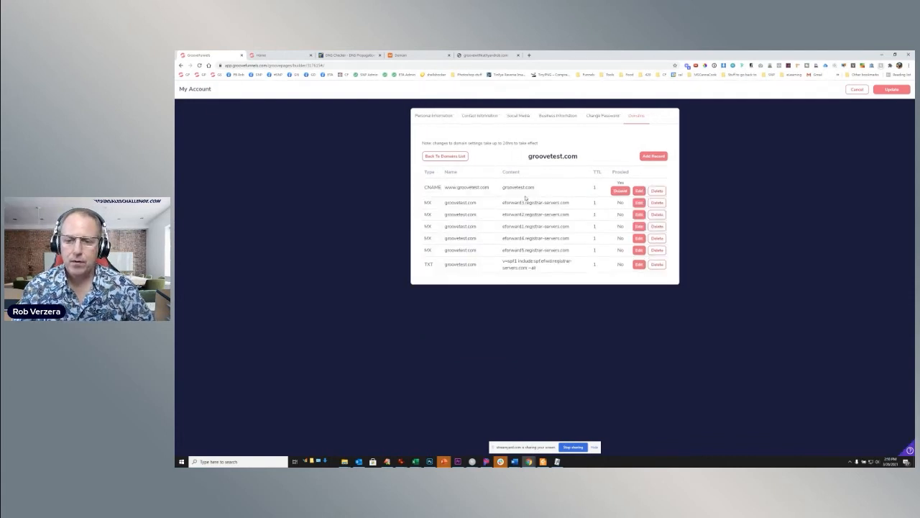
- Add a CNAME record named @ with content host10.groovepages.com and enable proxying for it
{"action": "left_click", "coordinate": [654, 157]}
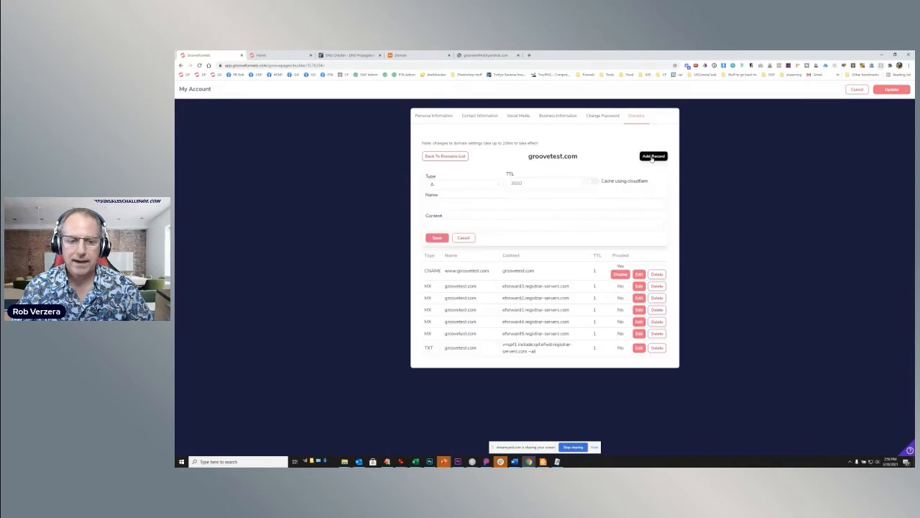
{"action": "left_click", "coordinate": [453, 184]}
{"action": "left_click", "coordinate": [440, 218]}
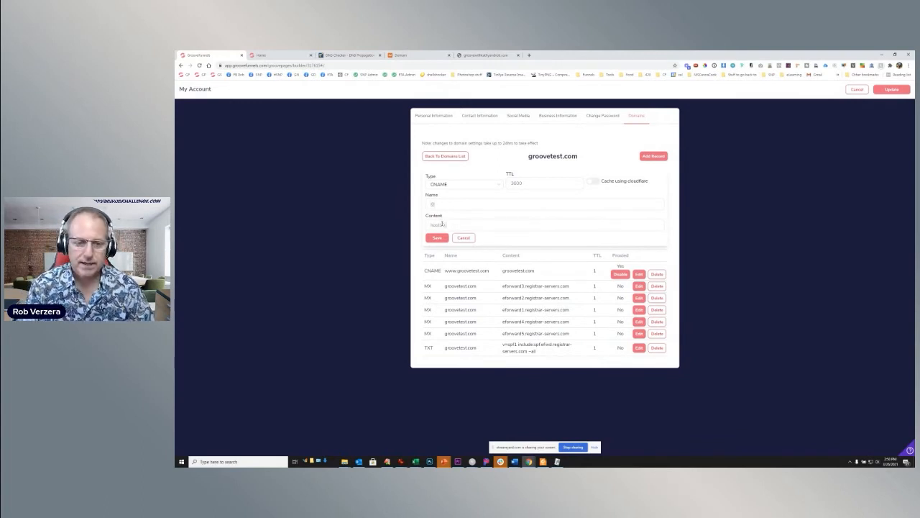
{"action": "type", "text": ".com"}
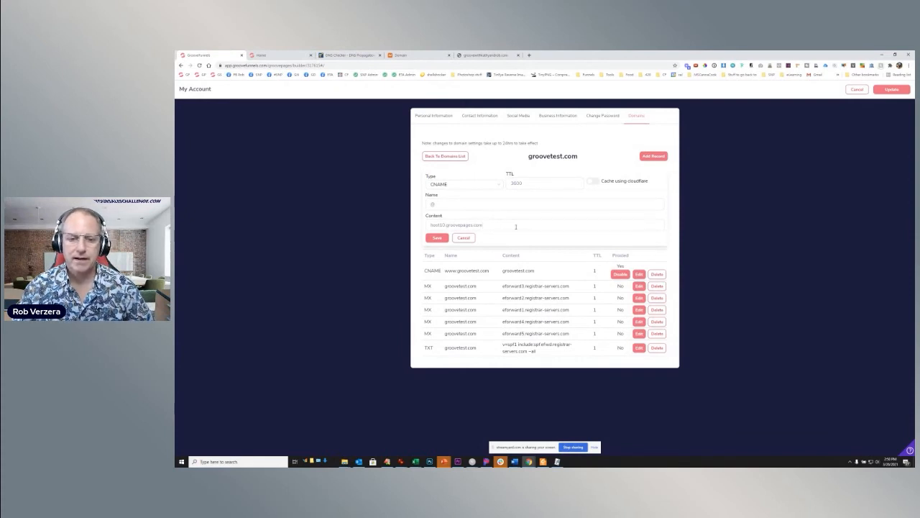
{"action": "left_click", "coordinate": [439, 239]}
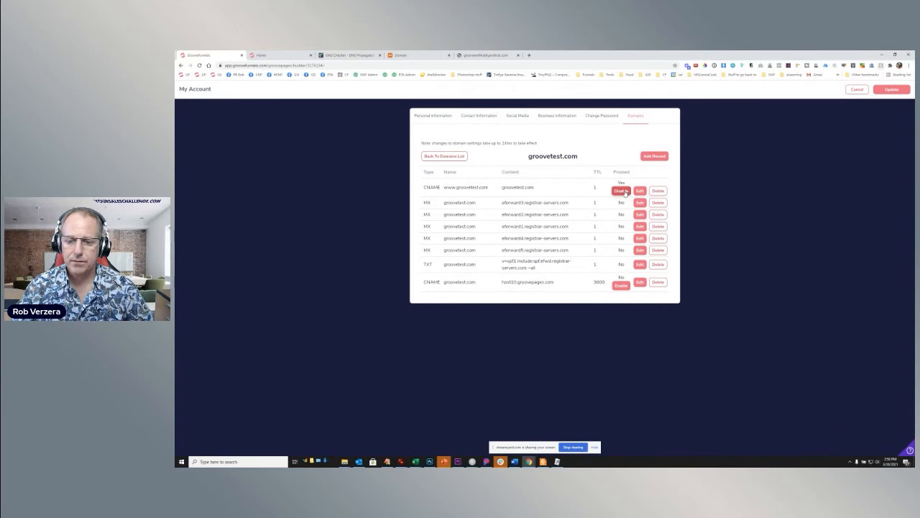
{"action": "left_click", "coordinate": [621, 285]}
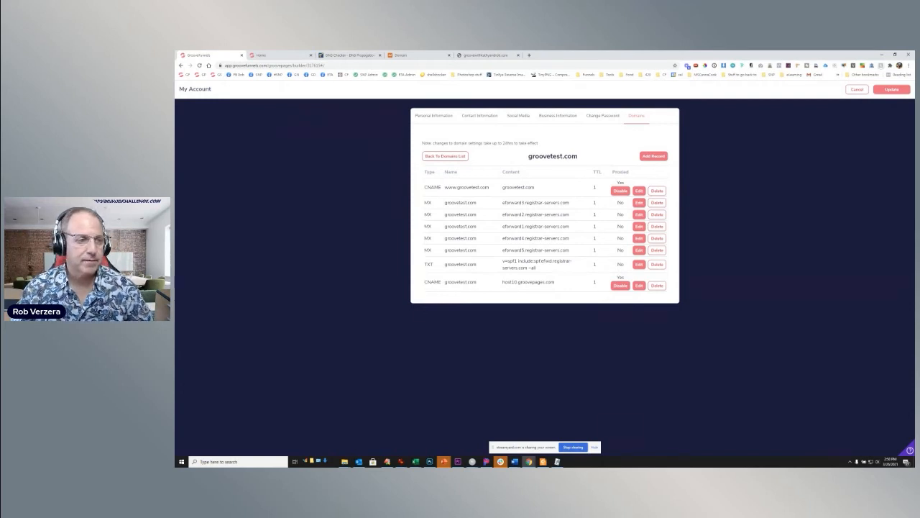
- Go to the GroovePages site list and open the first test site in the editor
{"action": "left_click", "coordinate": [202, 75]}
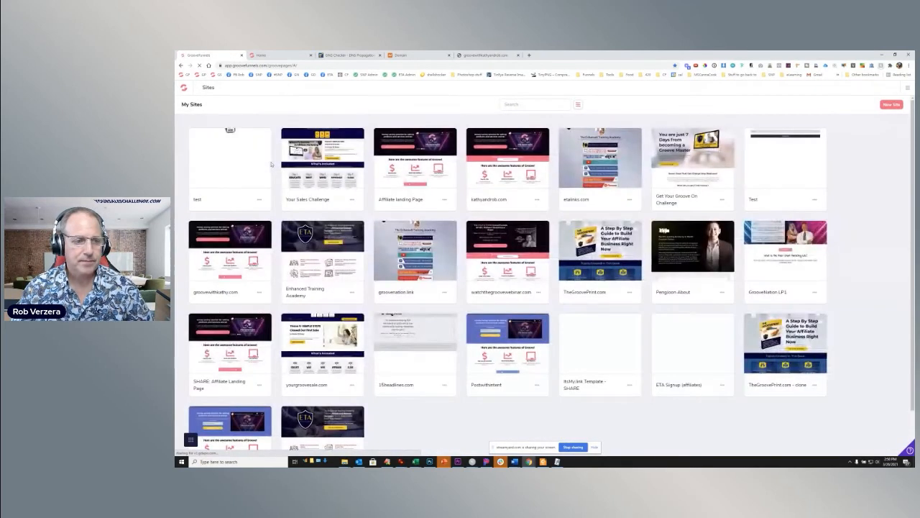
{"action": "mouse_move", "coordinate": [235, 162]}
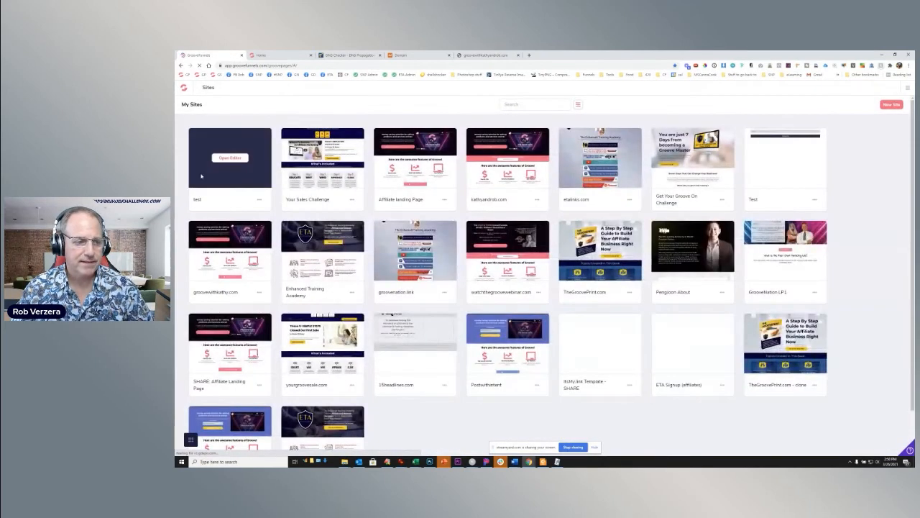
{"action": "left_click", "coordinate": [235, 160]}
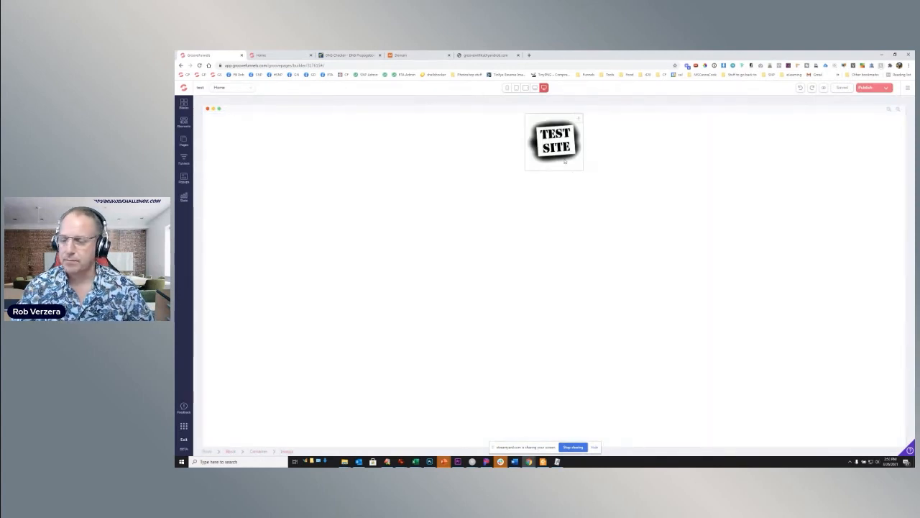
- Open the site's publish settings and choose groovetest.com as the publishing domain
{"action": "left_click", "coordinate": [870, 88]}
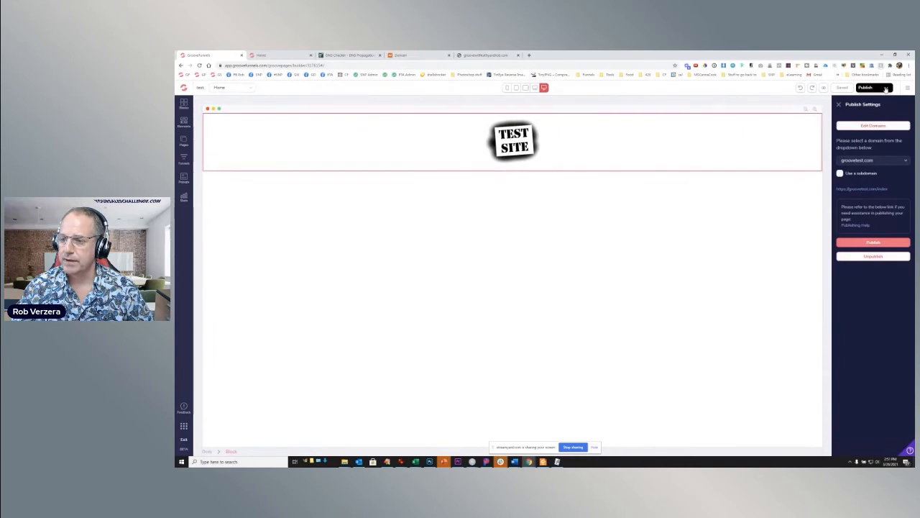
{"action": "left_click", "coordinate": [863, 160]}
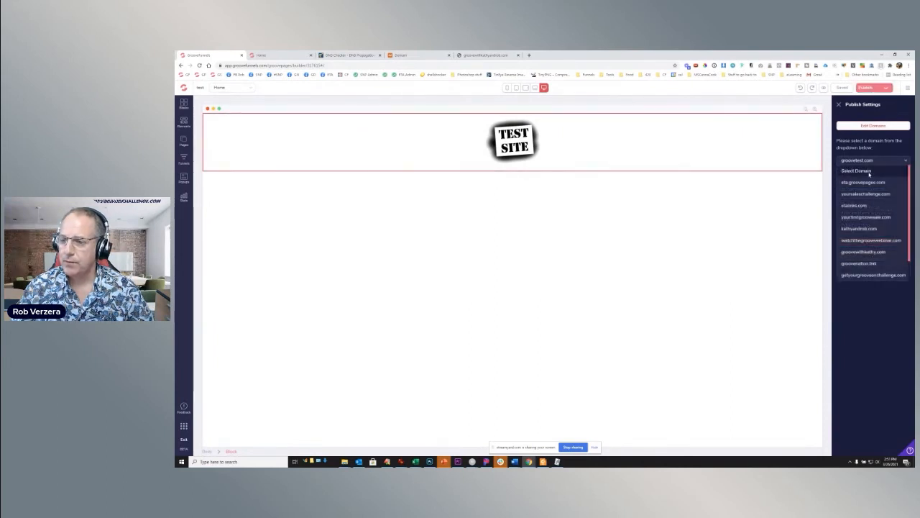
{"action": "scroll", "coordinate": [870, 177], "scroll_direction": "down", "scroll_amount": 1}
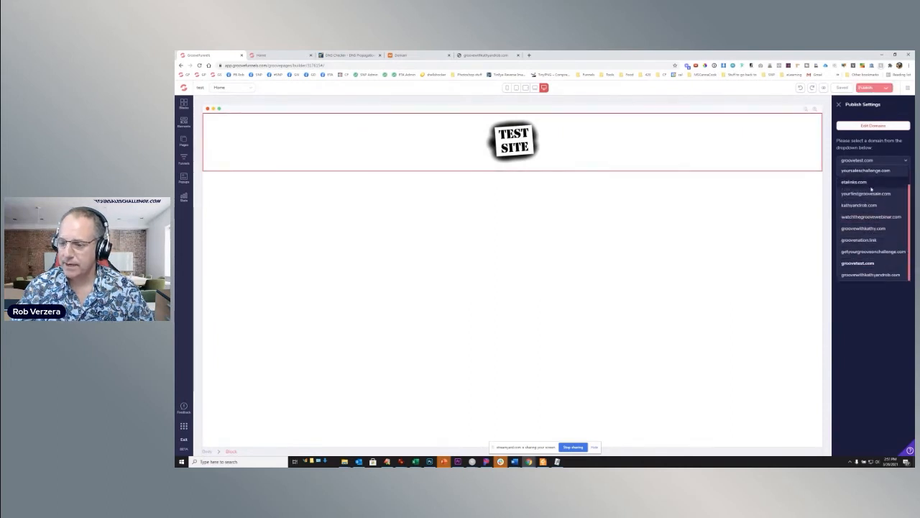
{"action": "left_click", "coordinate": [864, 263]}
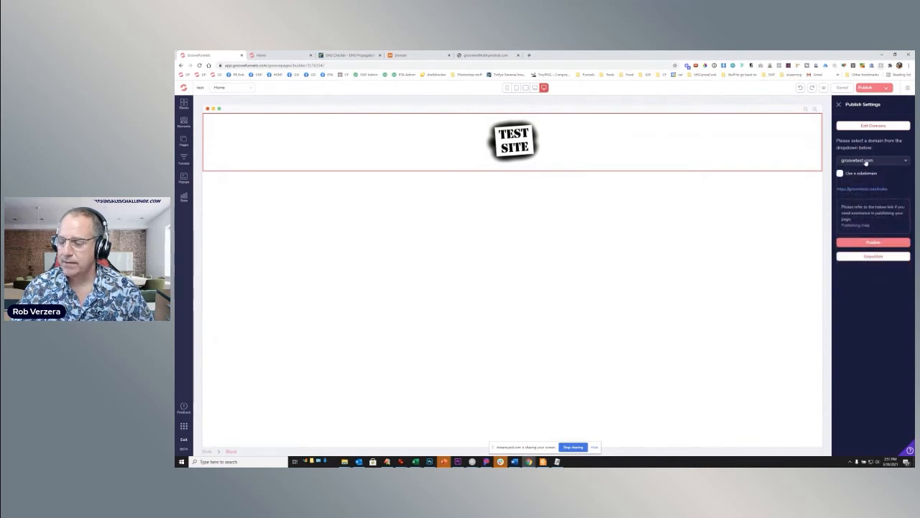
- Switch the publishing domain to eta.groovepages.com and publish the test site there
{"action": "left_click", "coordinate": [870, 162]}
{"action": "left_click", "coordinate": [863, 182]}
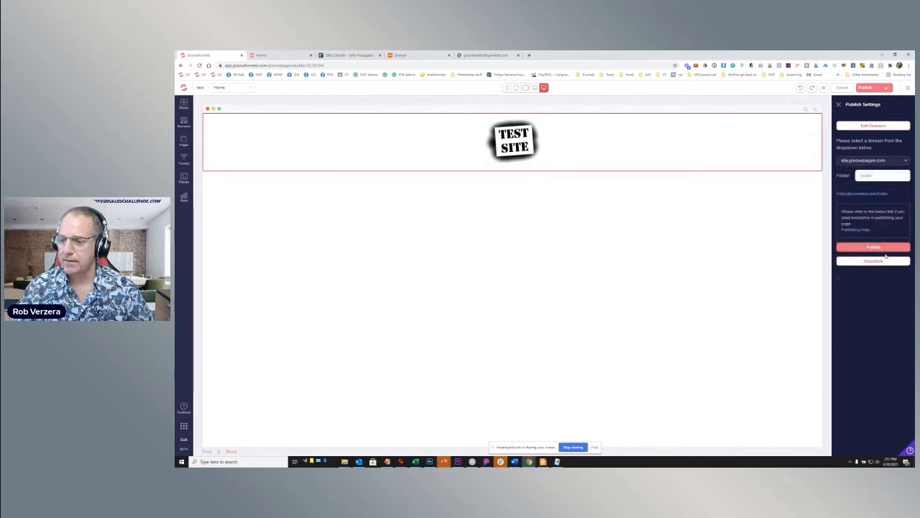
{"action": "left_click", "coordinate": [883, 249]}
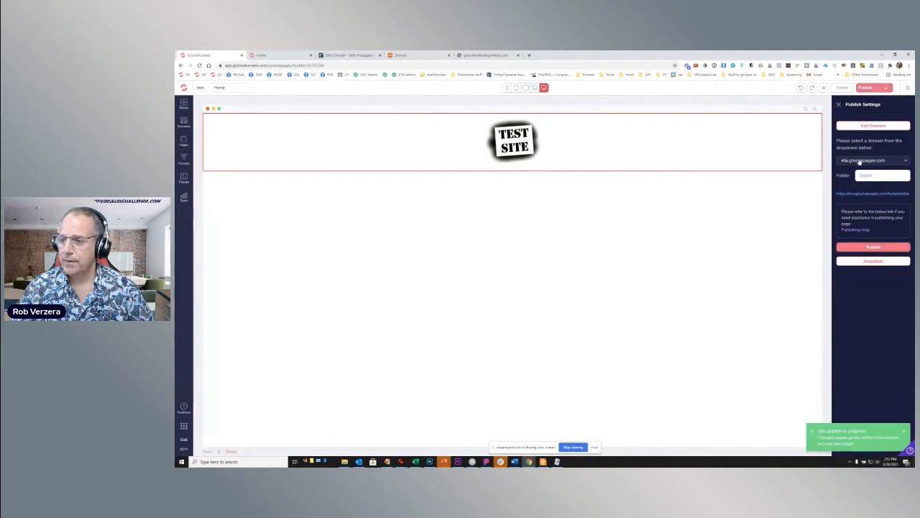
- Set the publishing domain back to groovetest.com and publish the test site again
{"action": "left_click", "coordinate": [859, 161]}
{"action": "left_click", "coordinate": [853, 263]}
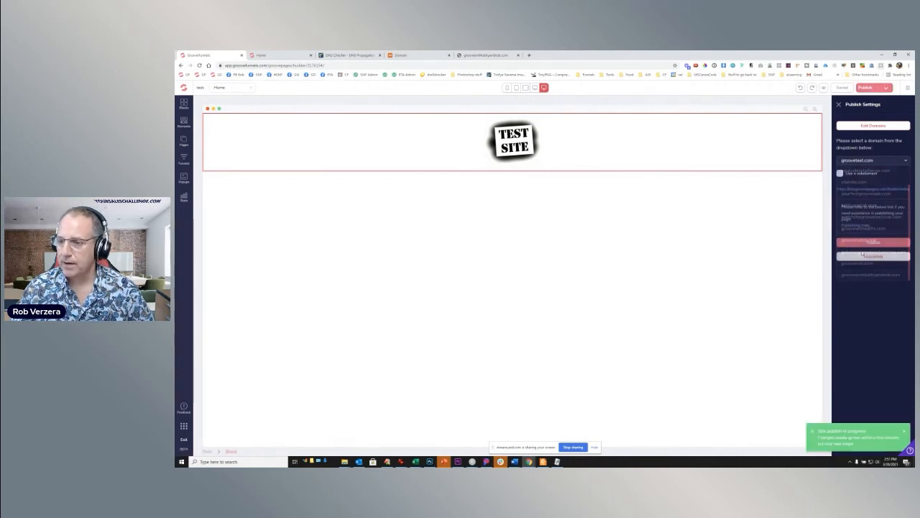
{"action": "left_click", "coordinate": [874, 243]}
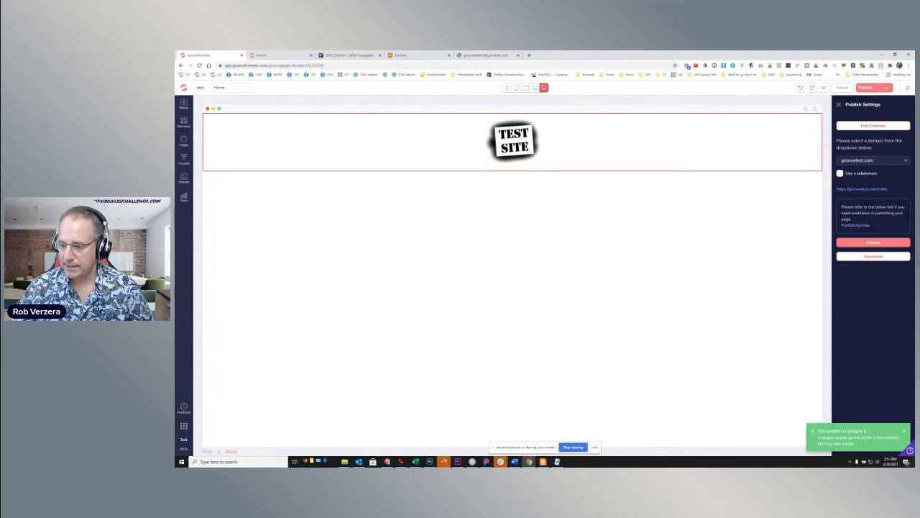
- Open the published groovetest.com/index page and inspect its full address for the secure connection
{"action": "left_click", "coordinate": [866, 189]}
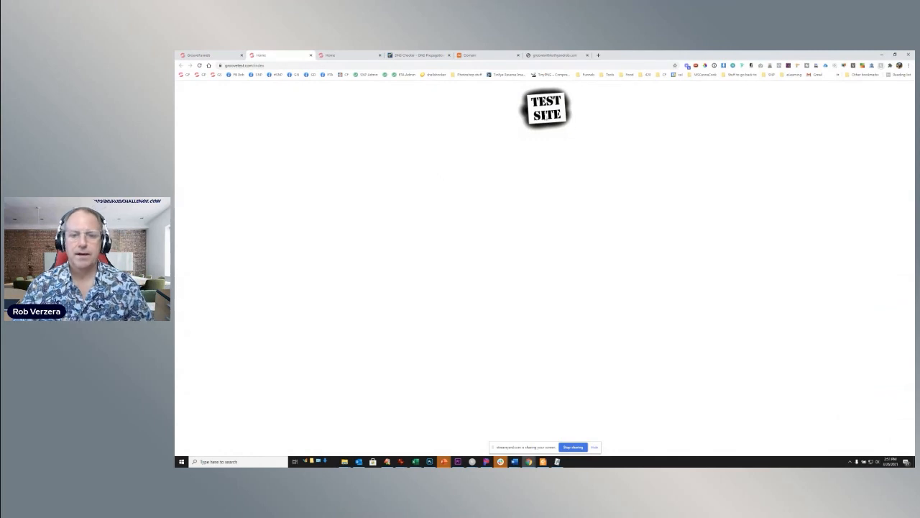
{"action": "double_click", "coordinate": [229, 66]}
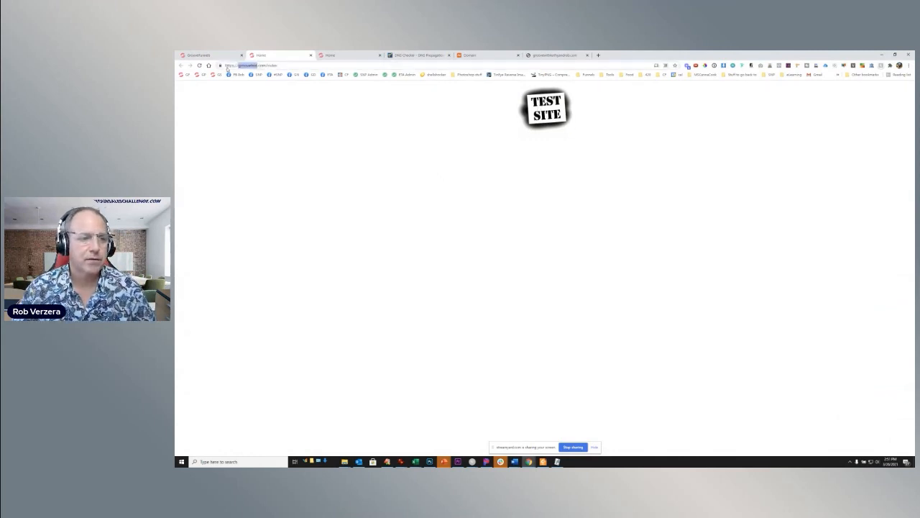
{"action": "left_click", "coordinate": [264, 108]}
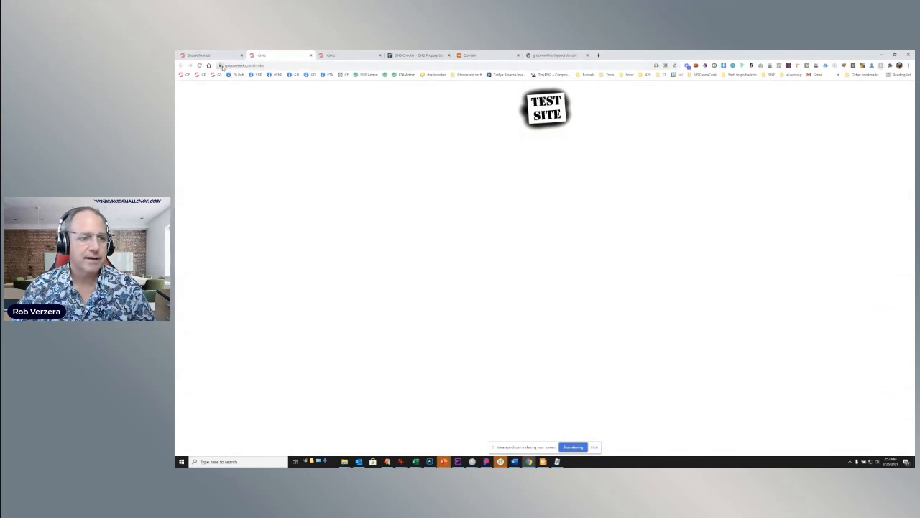
{"action": "left_click", "coordinate": [263, 66]}
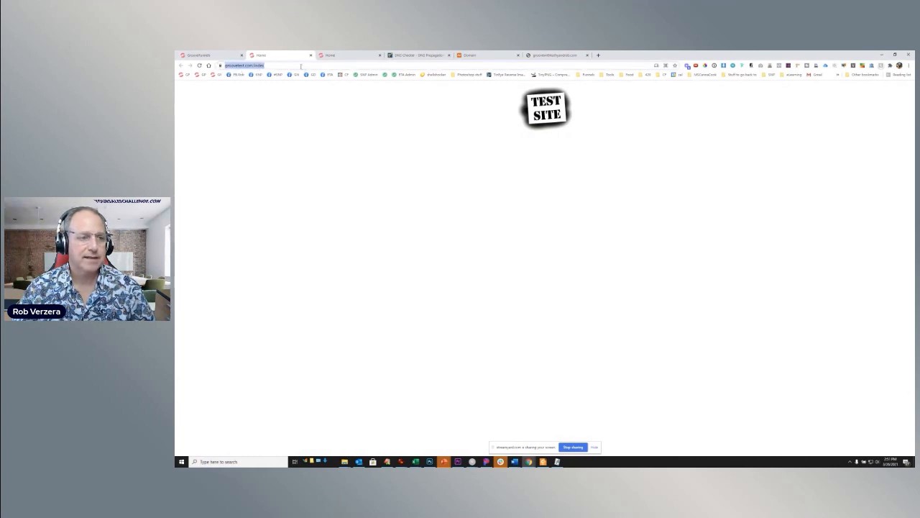
{"action": "left_click_drag", "start_coordinate": [238, 65], "coordinate": [211, 60]}
{"action": "key", "text": "Delete"}
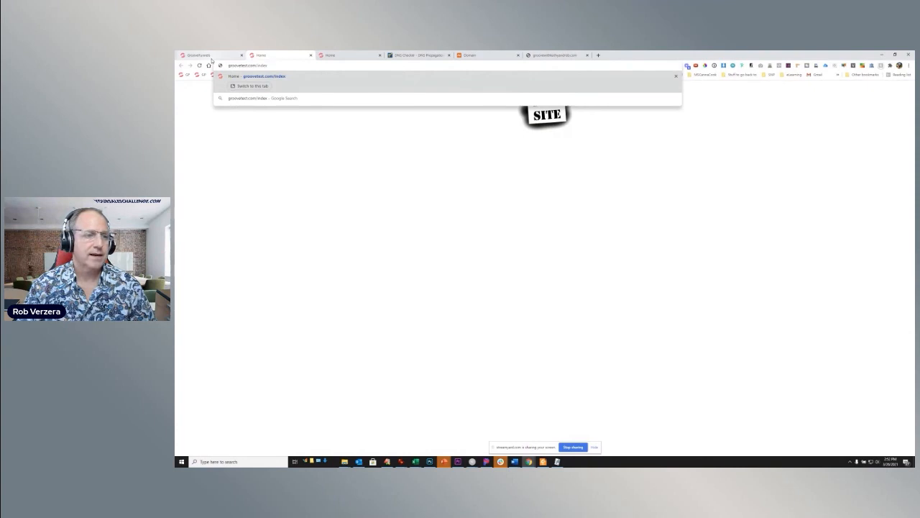
{"action": "key", "text": "Return"}
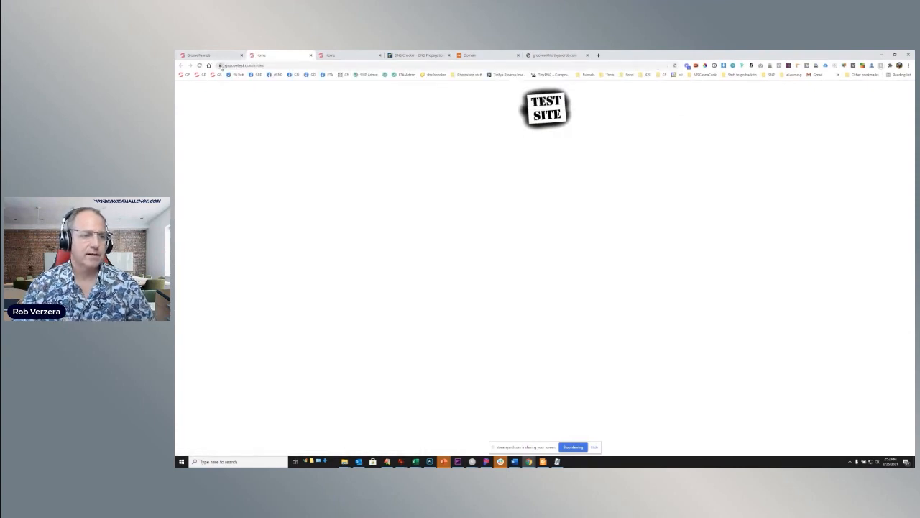